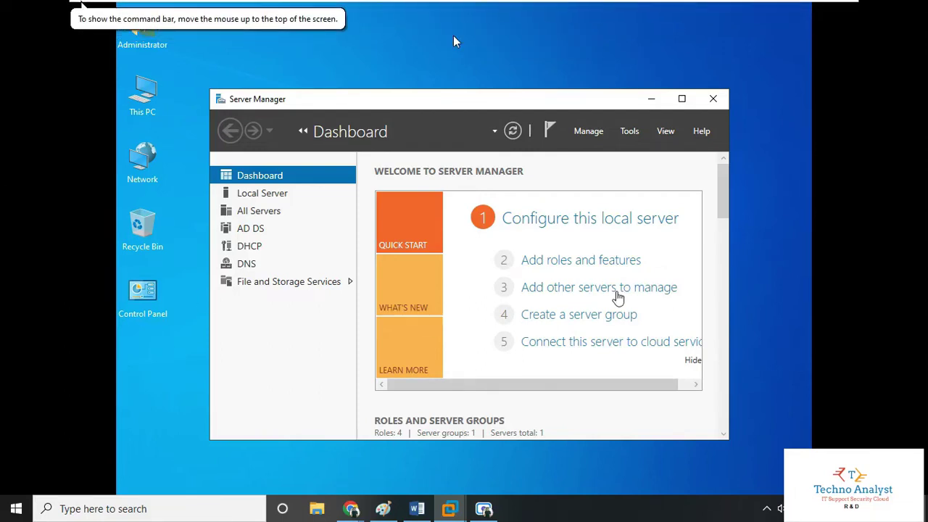
# Start the Add Roles and Features Wizard for a role-based installation on the pooled server and advance to the server roles.
pyautogui.click(523, 62)
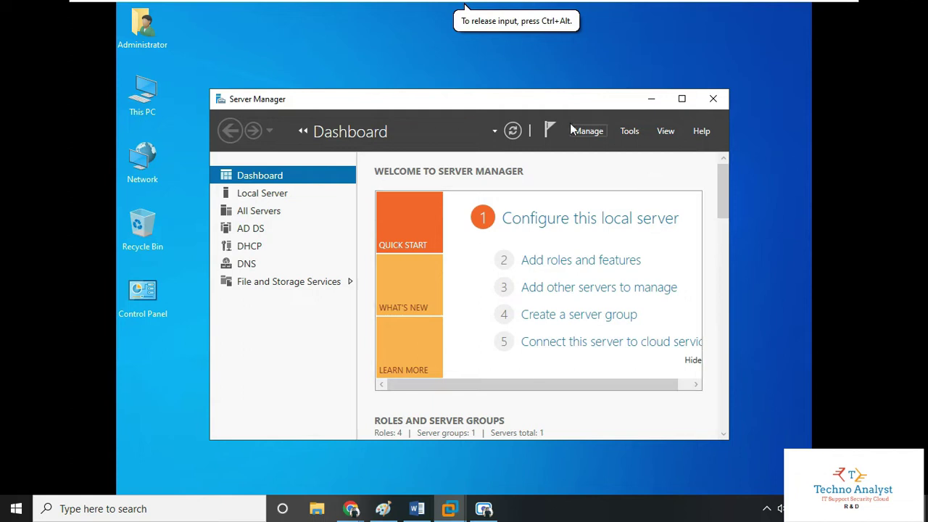
pyautogui.moveTo(465, 97); pyautogui.dragTo(470, 82)
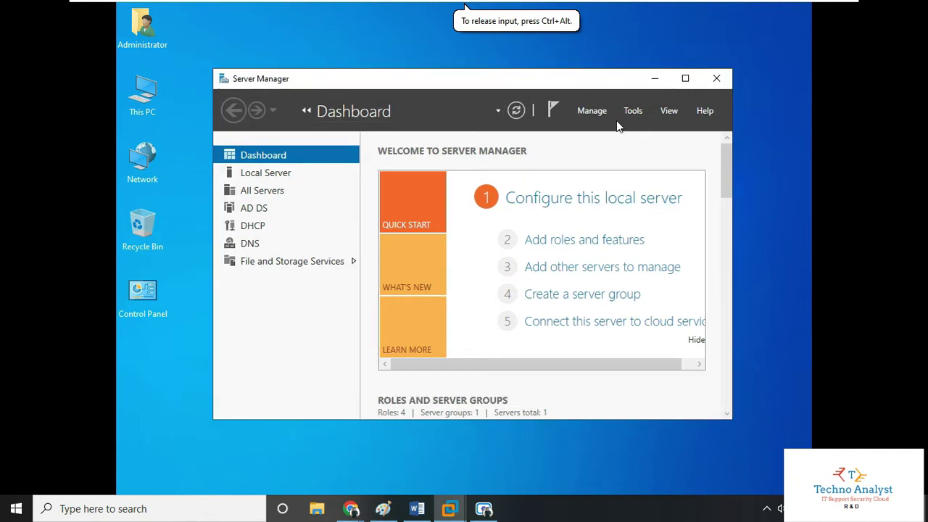
pyautogui.click(592, 113)
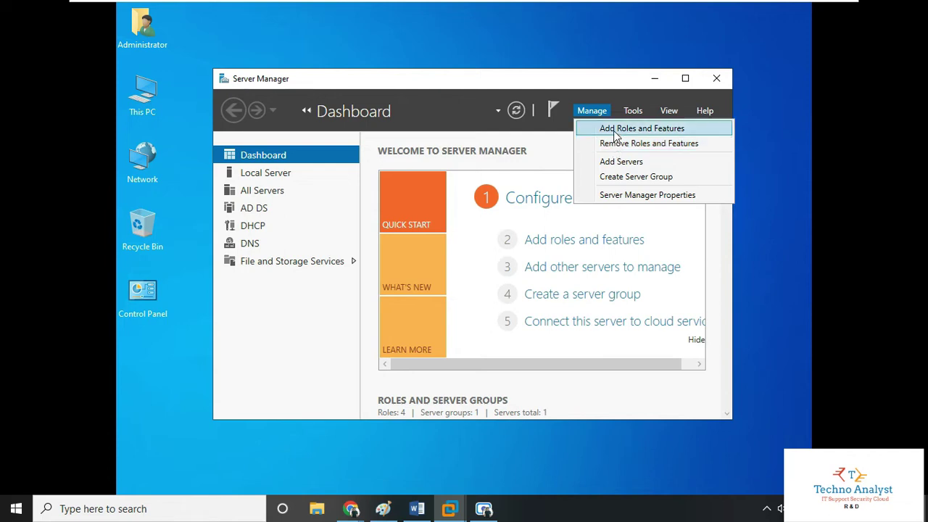
pyautogui.click(606, 130)
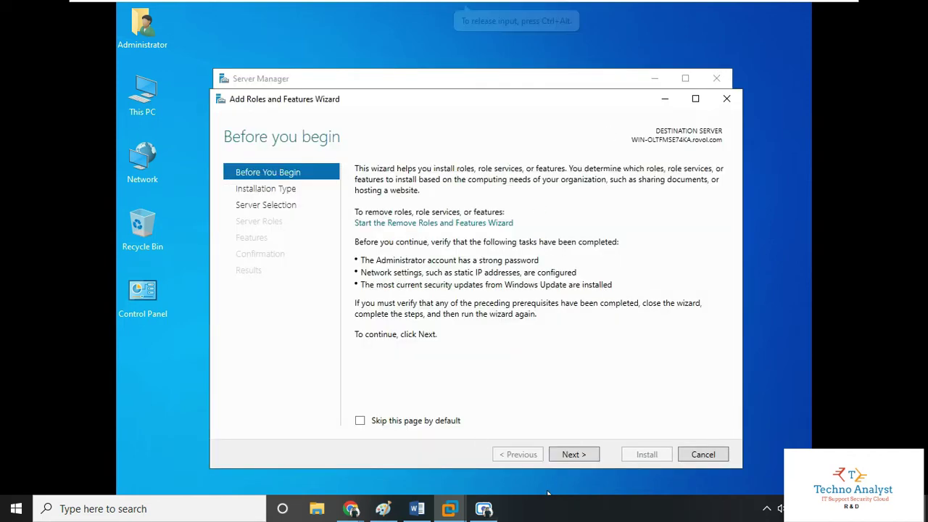
pyautogui.click(570, 454)
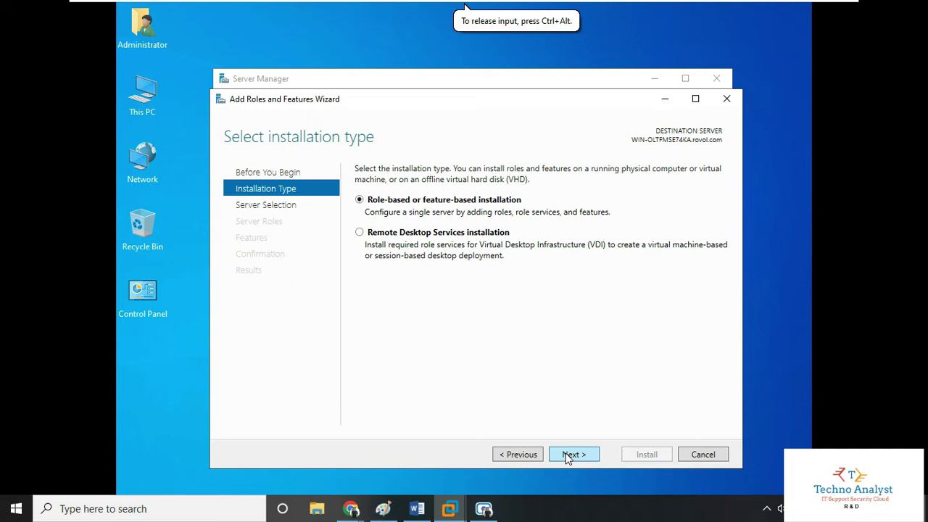
pyautogui.click(568, 457)
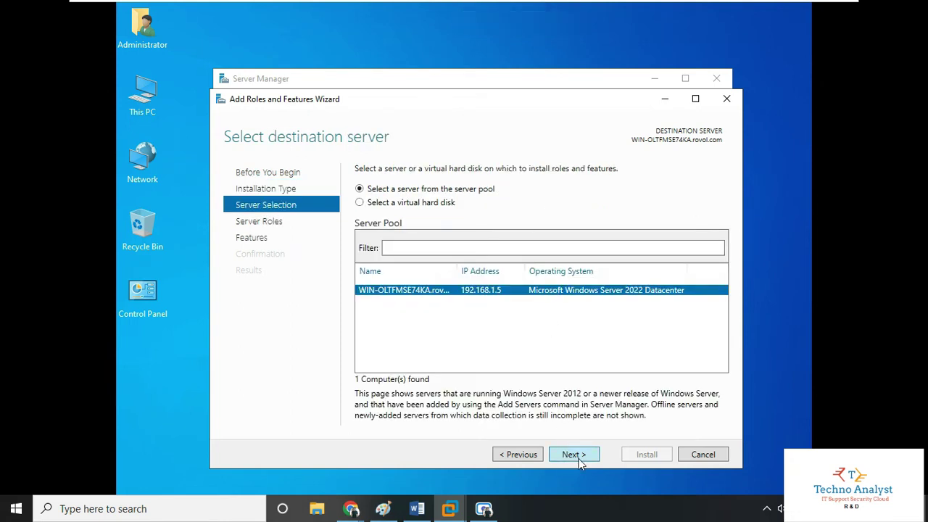
pyautogui.click(578, 461)
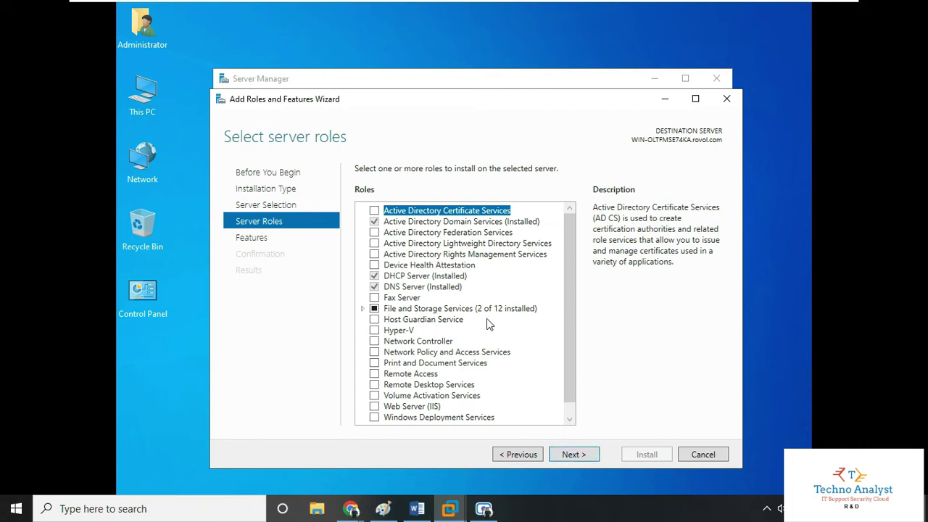
# Try to add the Hyper-V role with its management tools, cancelling the wizard and closing Server Manager.
pyautogui.click(374, 330)
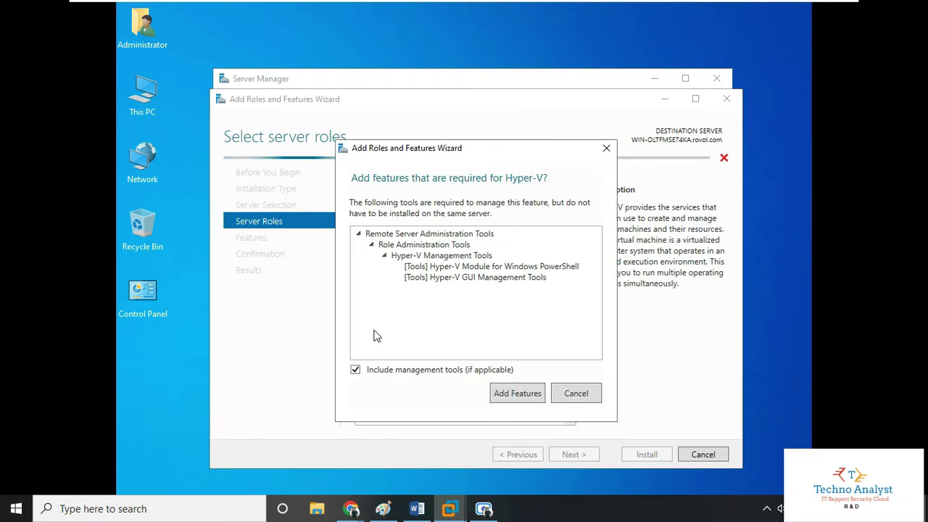
pyautogui.click(507, 399)
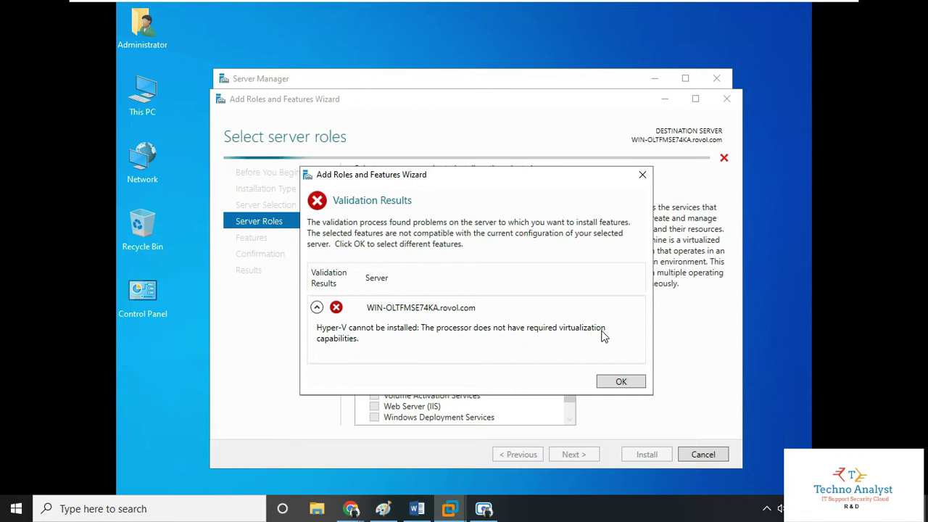
pyautogui.click(627, 384)
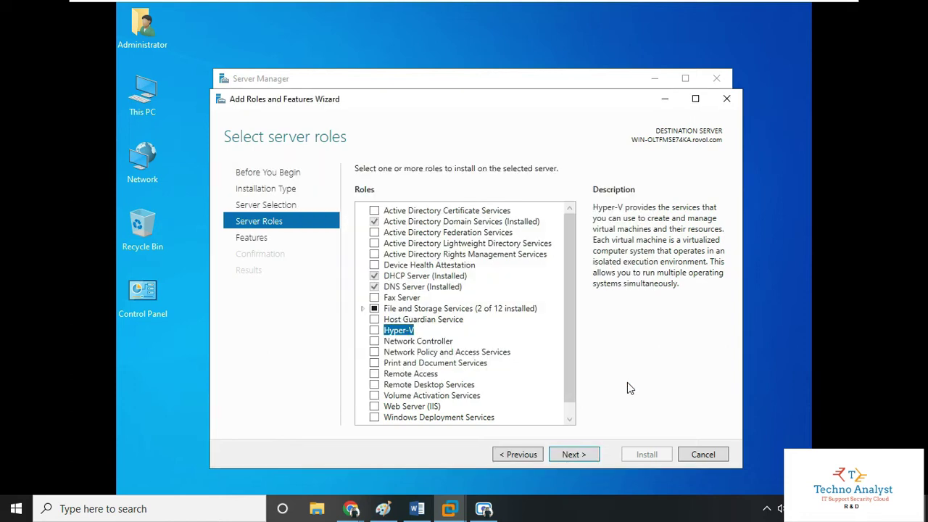
pyautogui.click(702, 454)
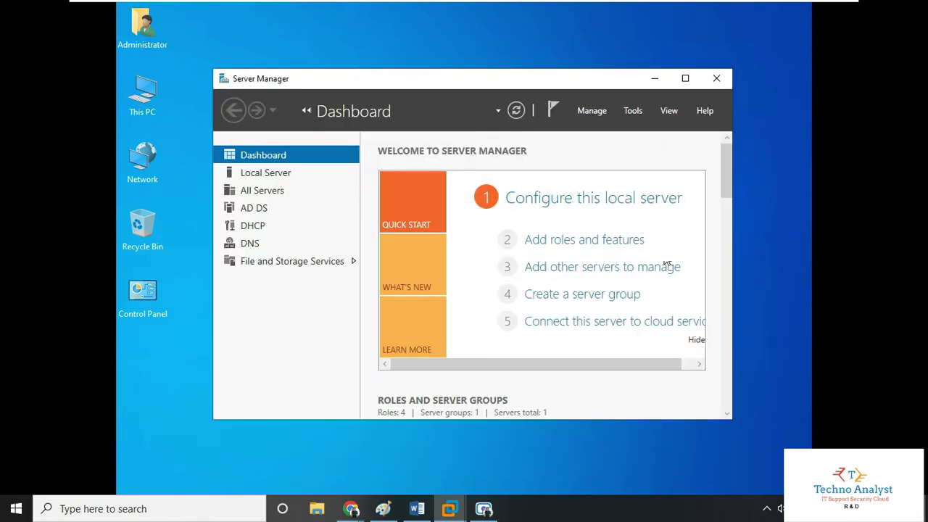
pyautogui.click(717, 77)
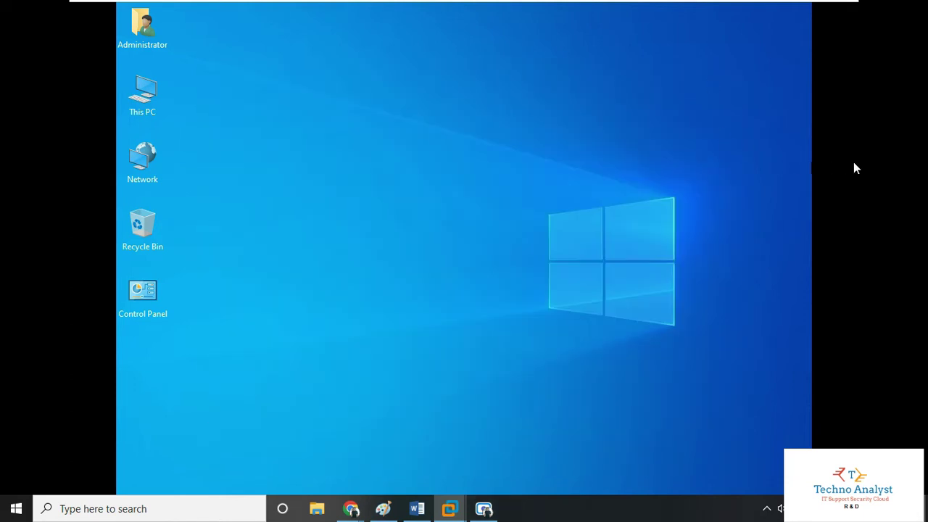
# Leave full-screen mode and shut down the Windows Server 2022 DC guest with the reason Other (Unplanned).
pyautogui.click(780, 80)
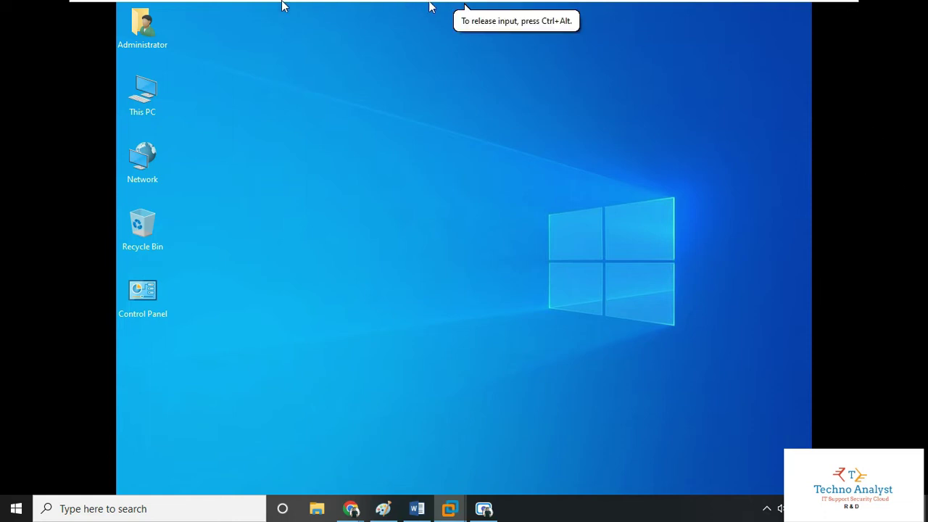
pyautogui.moveTo(97, 8)
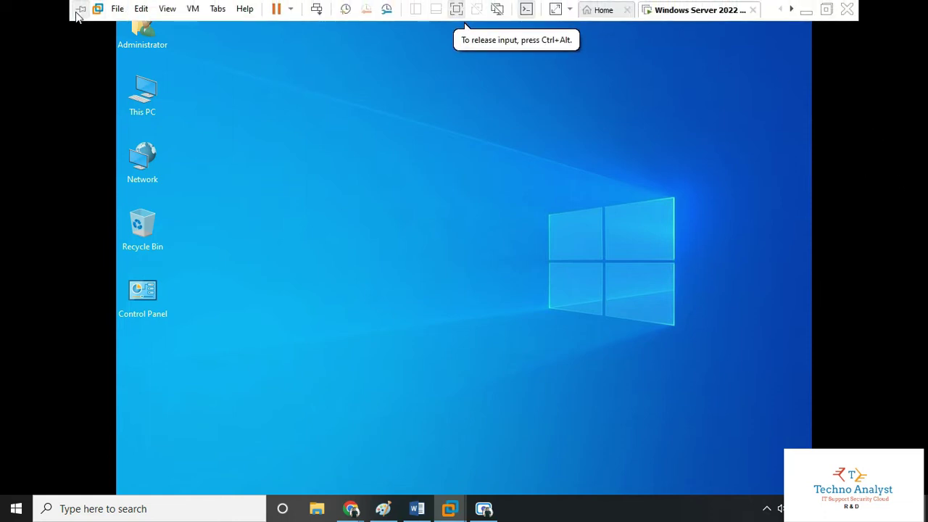
pyautogui.click(456, 10)
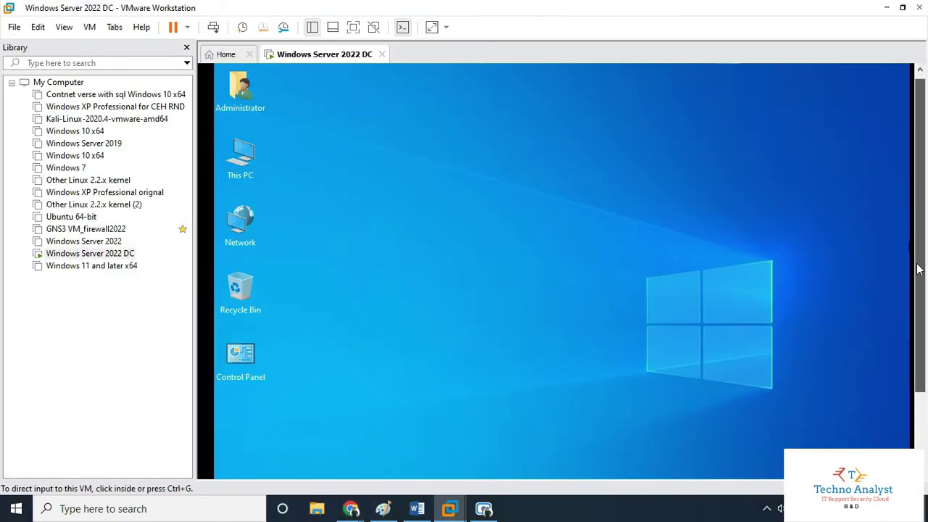
pyautogui.scroll(-3, 919, 239)
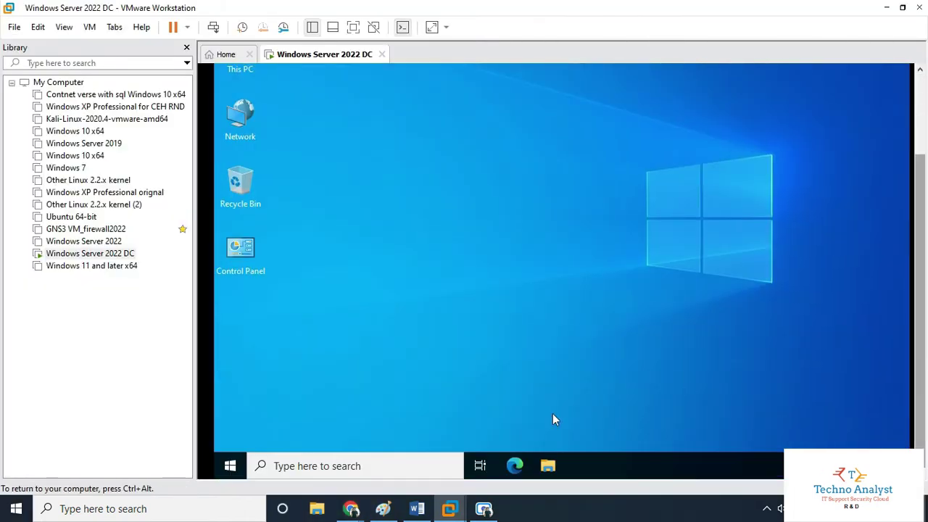
pyautogui.click(229, 466)
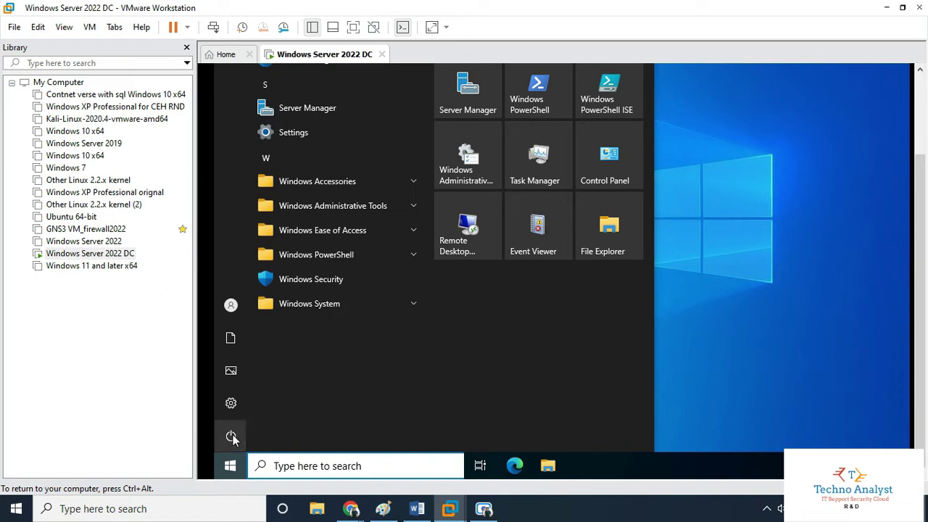
pyautogui.click(231, 436)
pyautogui.click(281, 382)
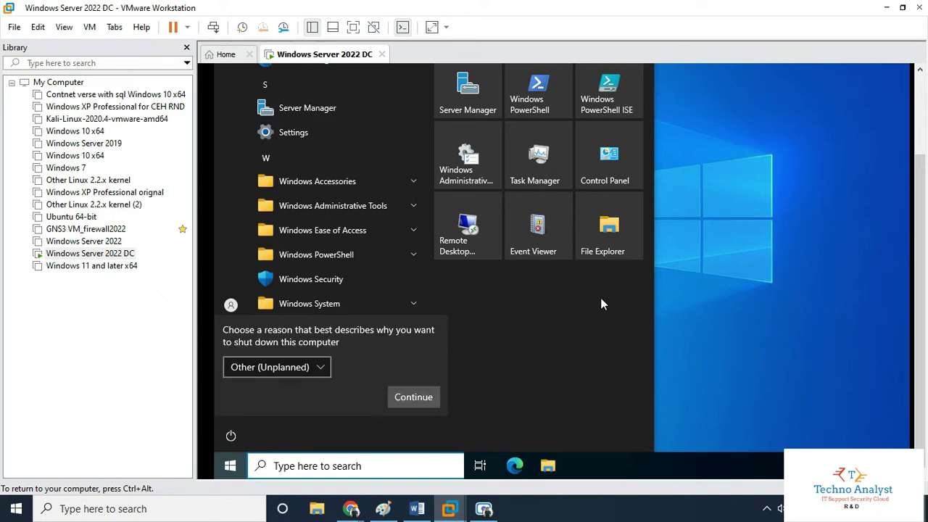
pyautogui.click(414, 397)
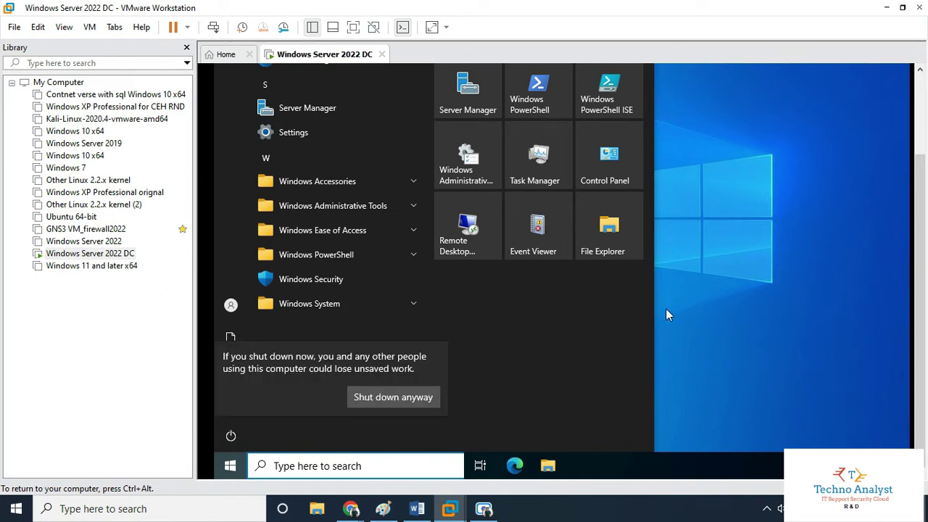
pyautogui.click(394, 397)
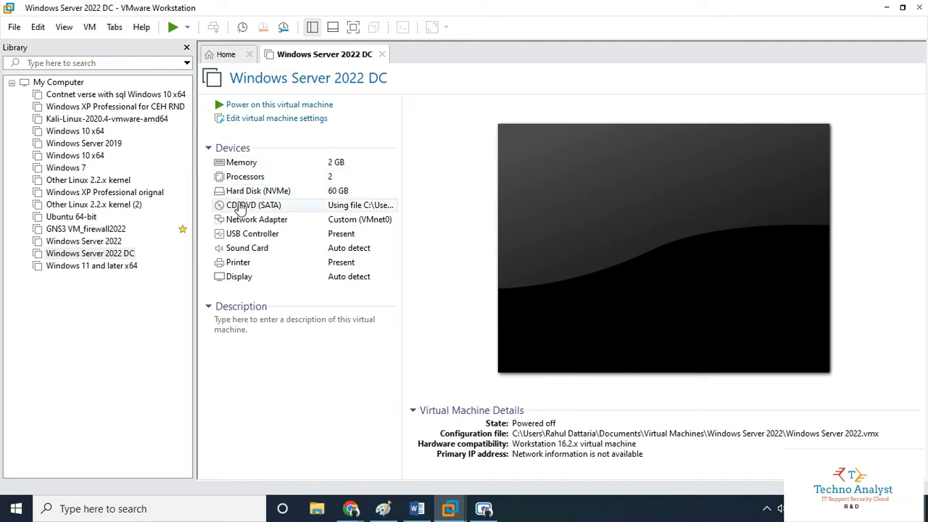
# Configure the virtual machine's hardware with 4 processors, Virtualize Intel VT-x/EPT or AMD-V/RVI enabled, and 4096 MB of memory.
pyautogui.click(249, 181)
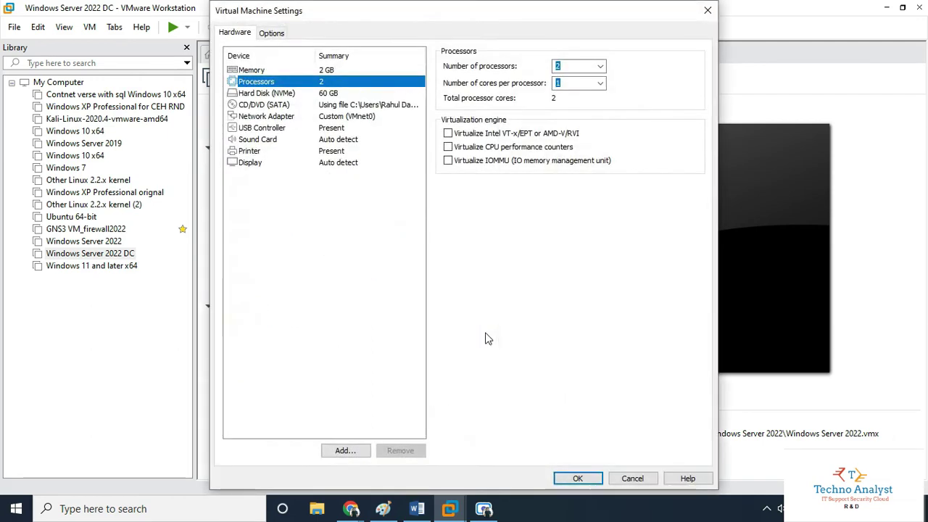
pyautogui.click(448, 134)
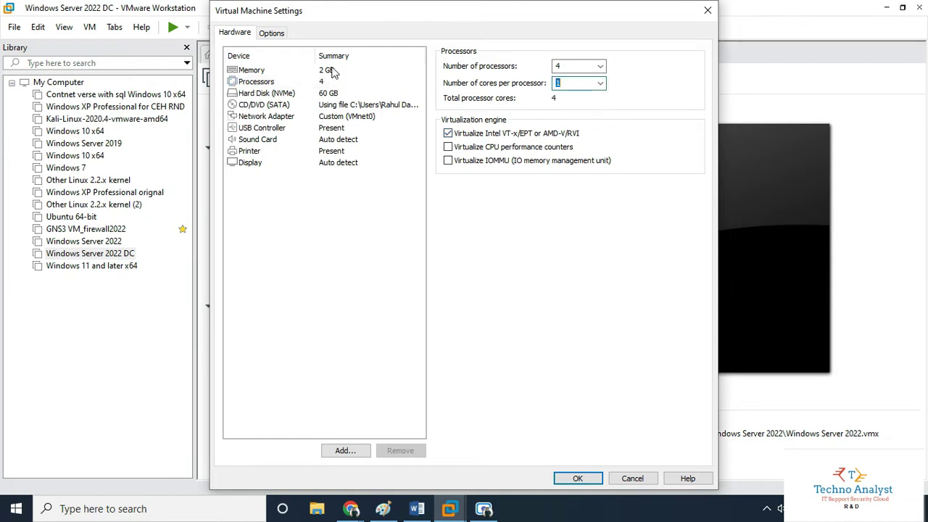
pyautogui.click(325, 69)
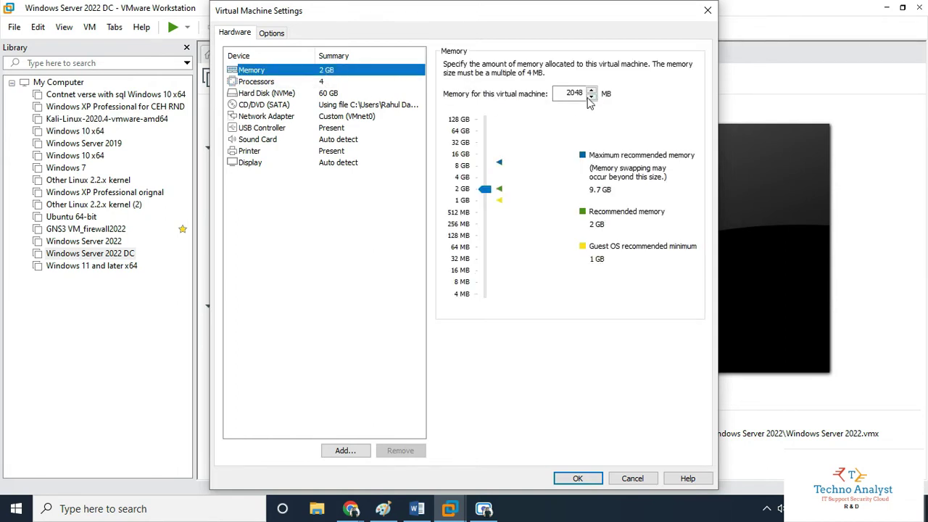
pyautogui.click(484, 188)
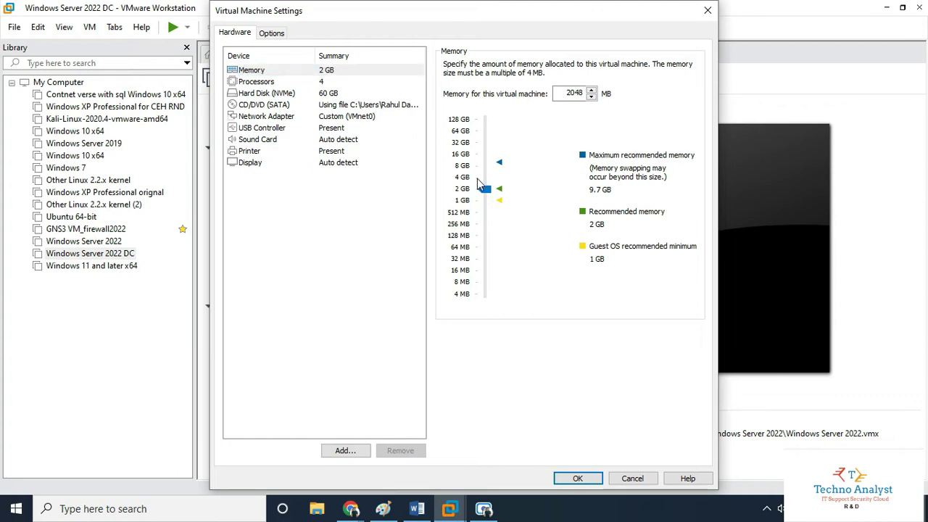
pyautogui.click(481, 179)
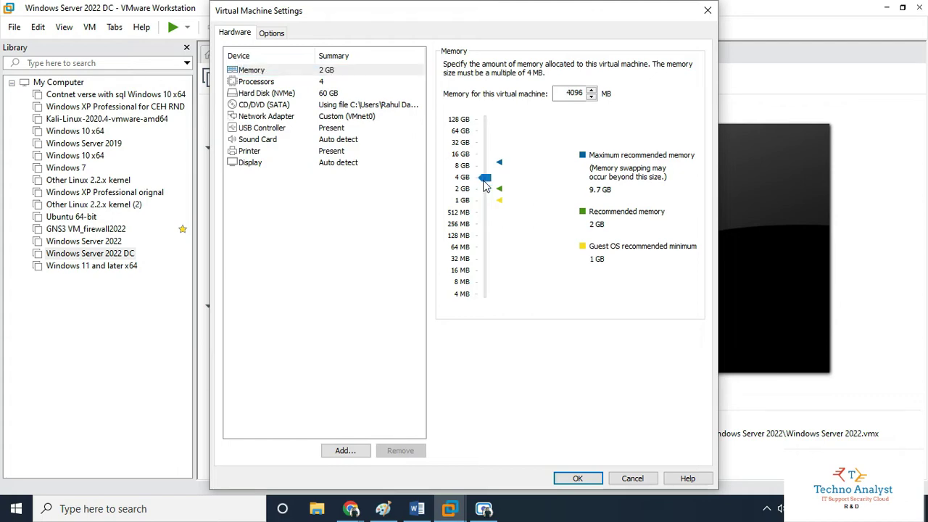
pyautogui.click(577, 478)
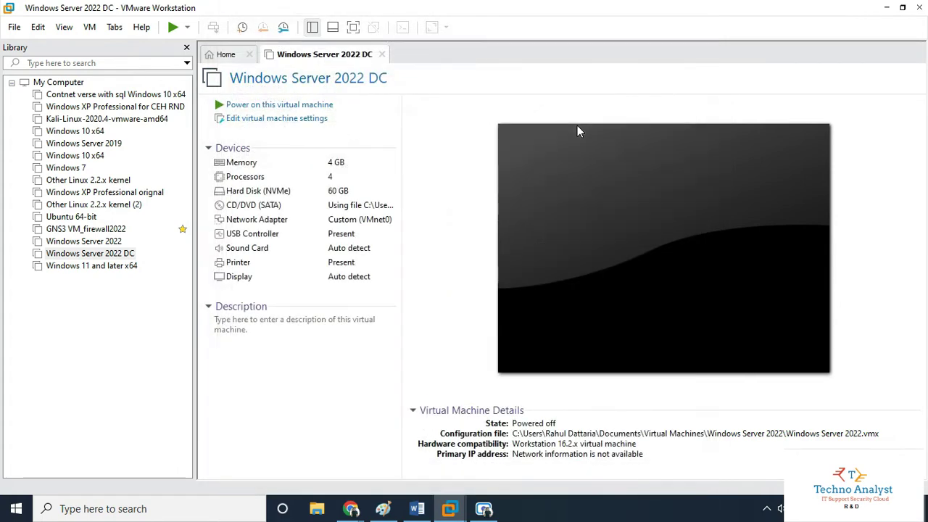
# Review the saved memory, processor and virtualization engine settings of the virtual machine.
pyautogui.click(257, 121)
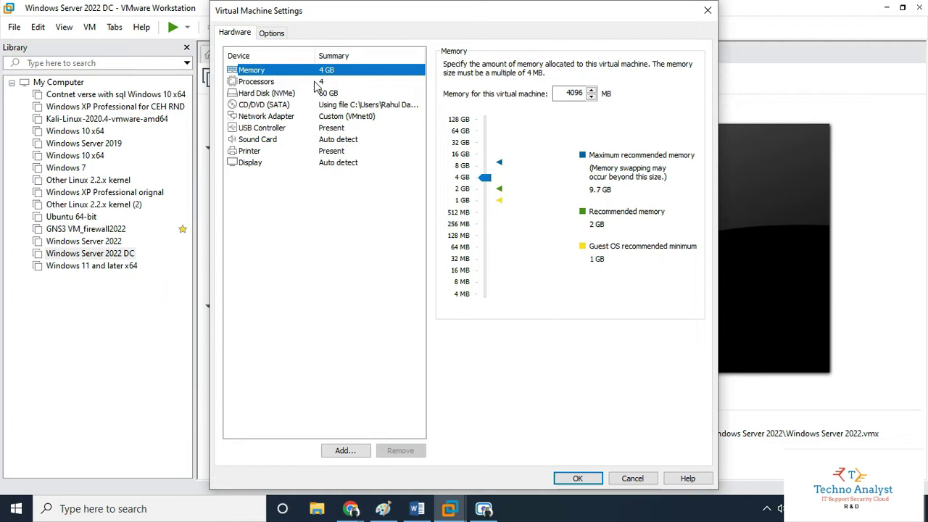
pyautogui.click(261, 85)
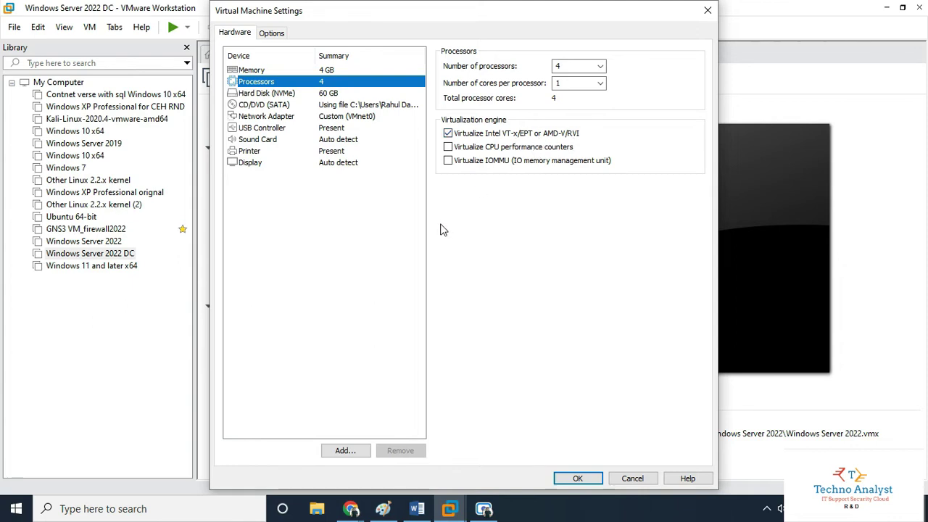
pyautogui.click(580, 478)
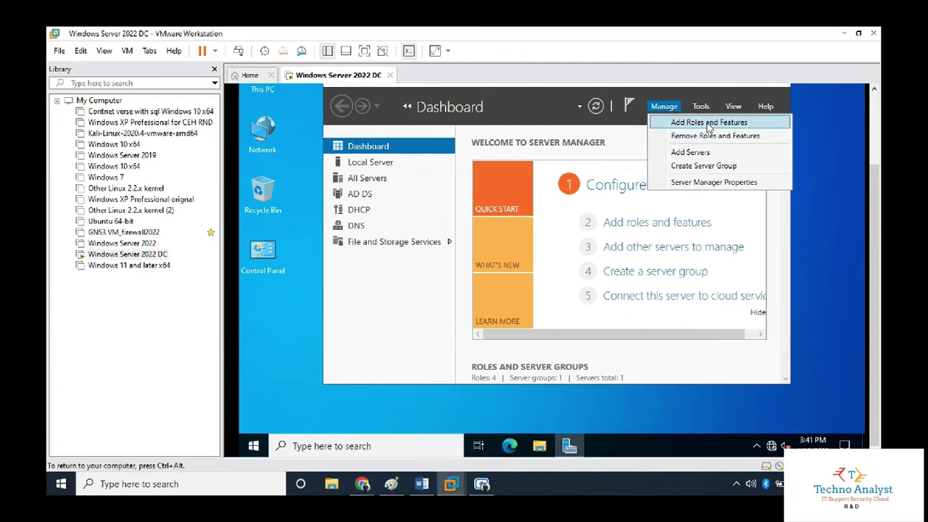
# Select the Hyper-V role with its required features in a role-based Add Roles and Features installation on the pooled server.
pyautogui.click(708, 127)
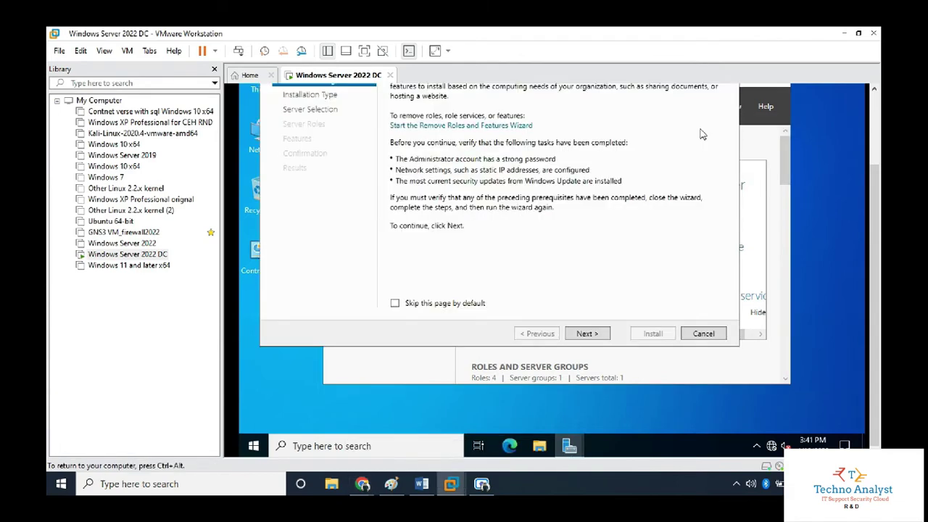
pyautogui.click(586, 335)
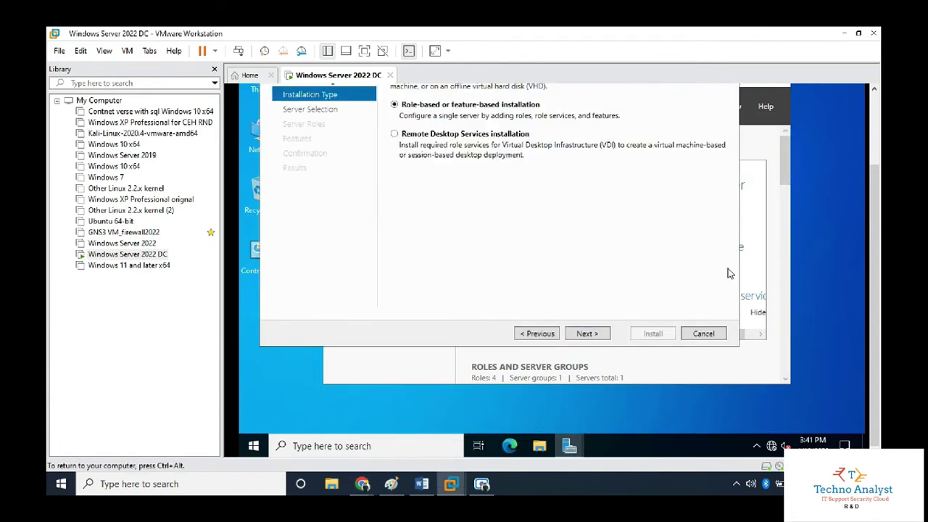
pyautogui.click(364, 50)
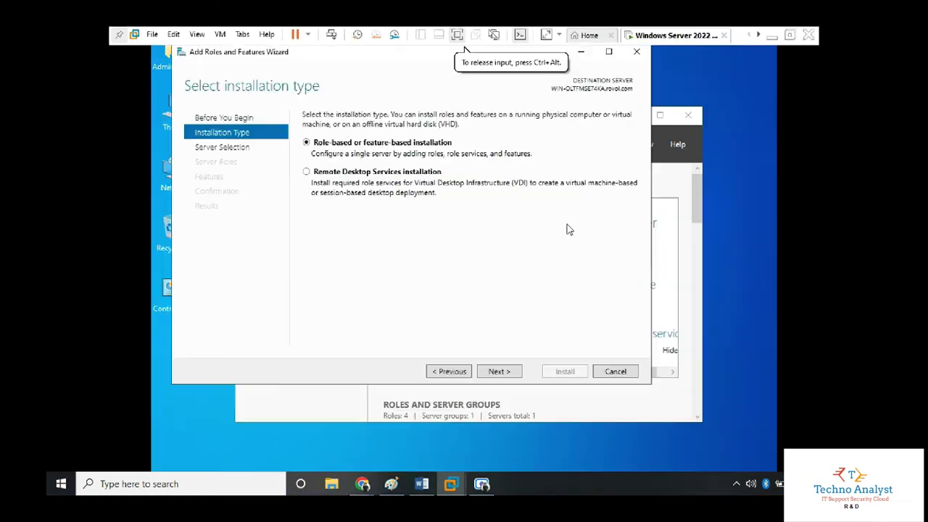
pyautogui.click(500, 372)
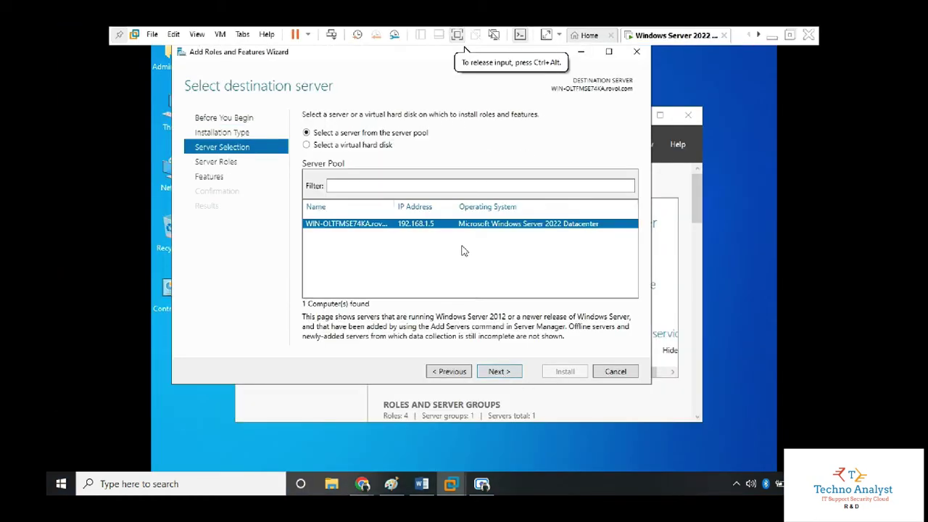
pyautogui.click(500, 371)
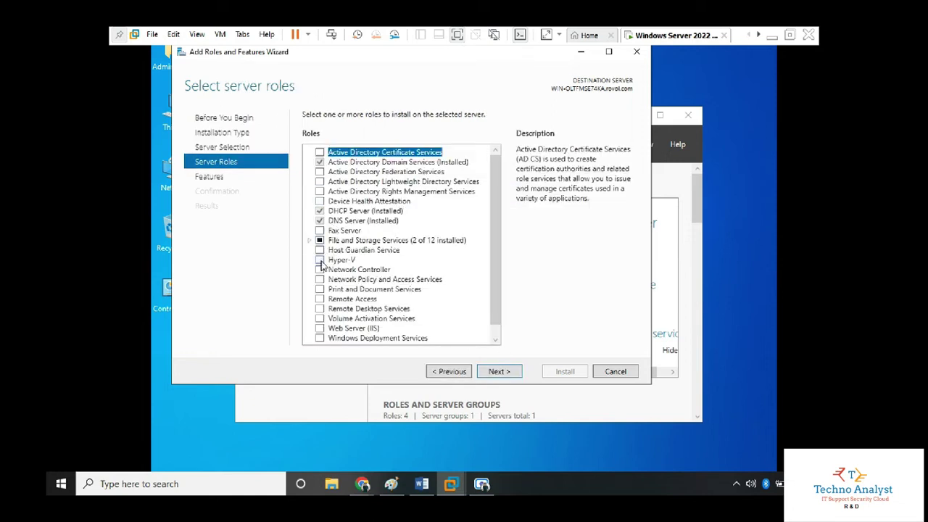
pyautogui.click(320, 262)
pyautogui.click(440, 322)
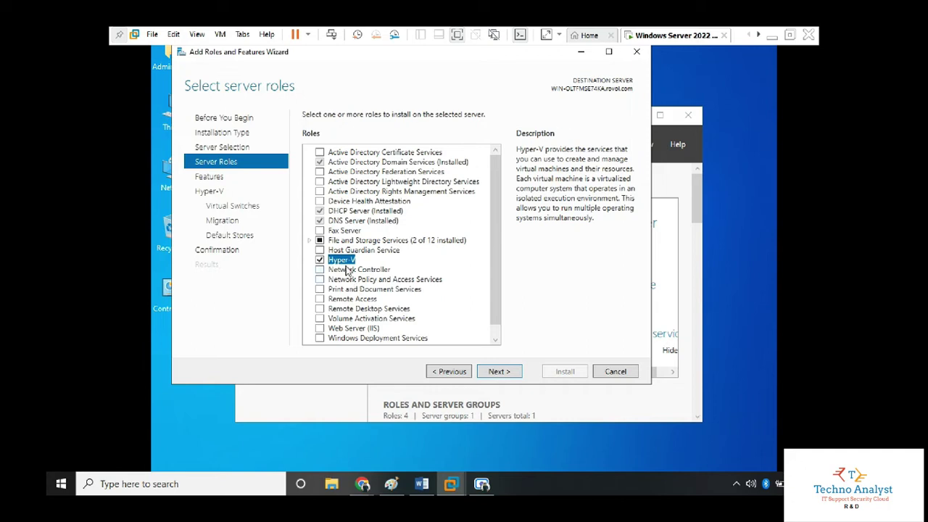
# Keep the default features and select the Ethernet0 network adapter for the Hyper-V virtual switch.
pyautogui.click(497, 371)
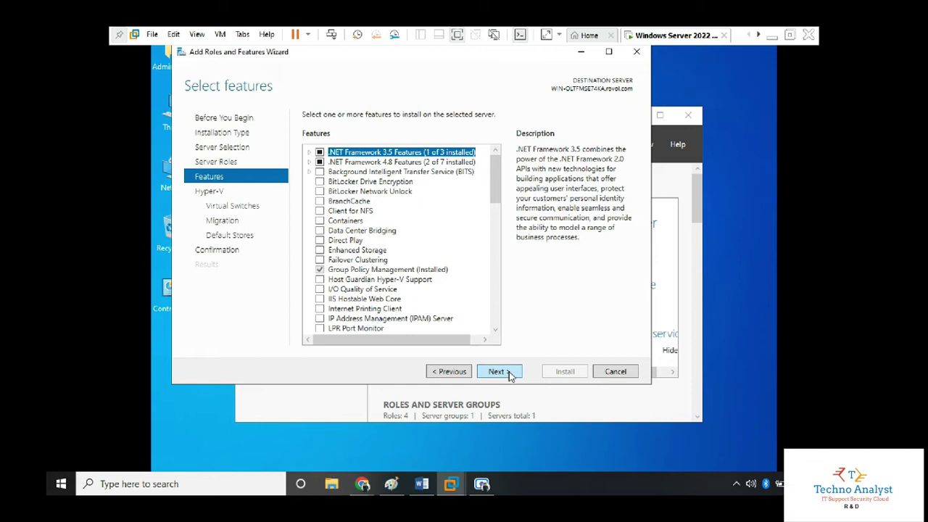
pyautogui.click(510, 375)
pyautogui.click(509, 374)
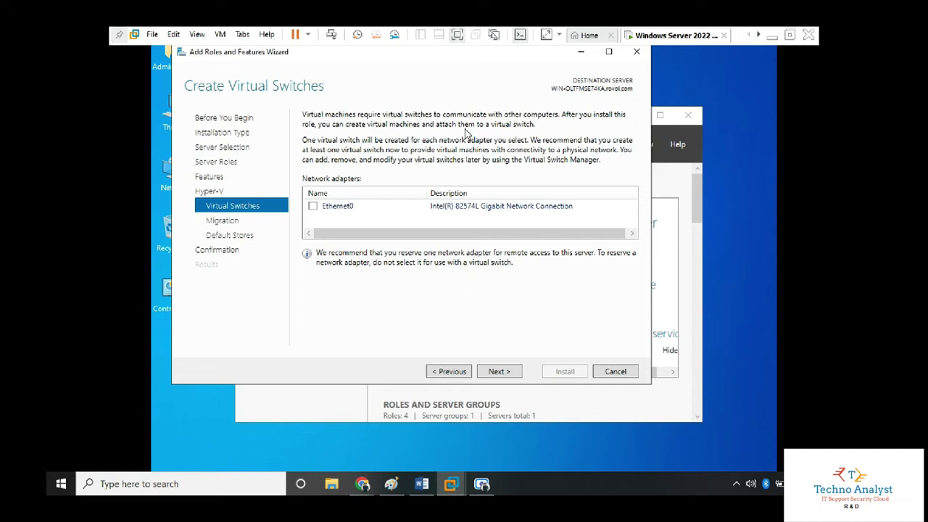
pyautogui.click(314, 207)
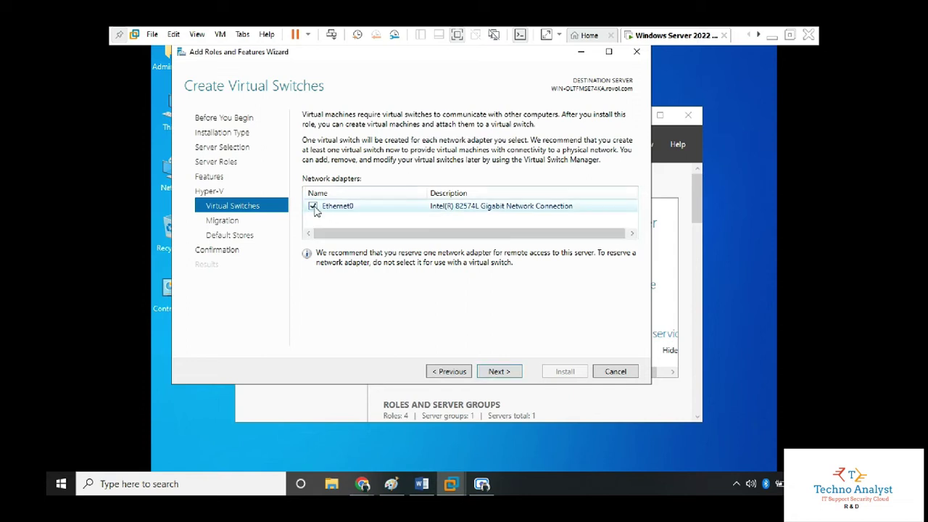
pyautogui.click(498, 371)
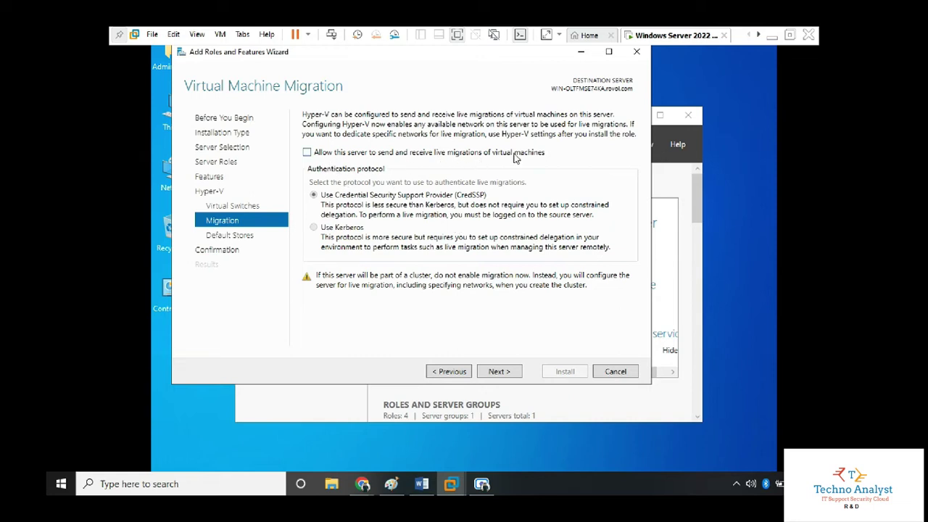
# Keep the default migration and store location settings, install the Hyper-V role with its management tools, and close the wizard.
pyautogui.click(499, 372)
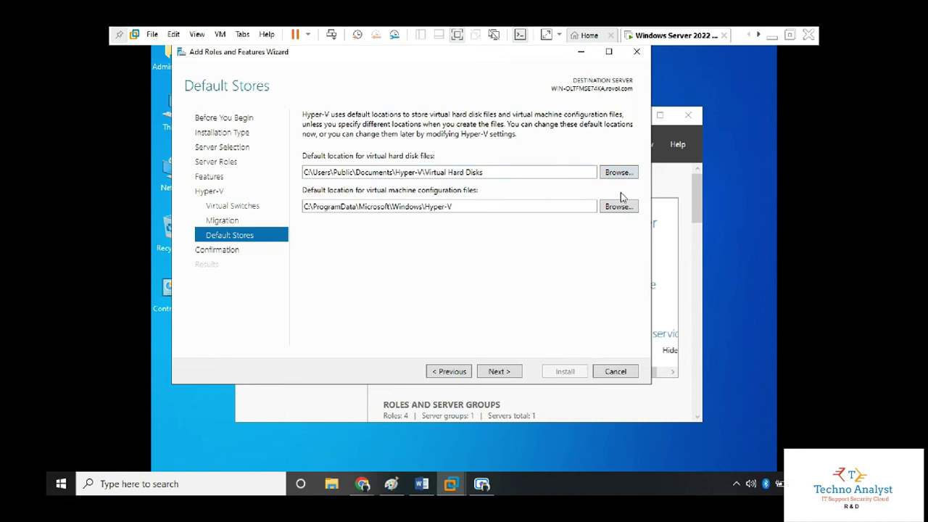
pyautogui.click(500, 375)
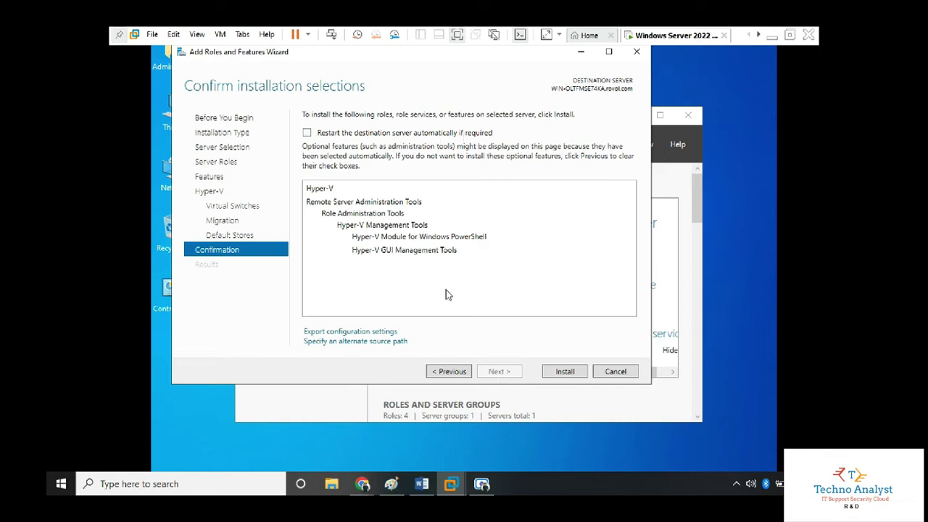
pyautogui.click(567, 372)
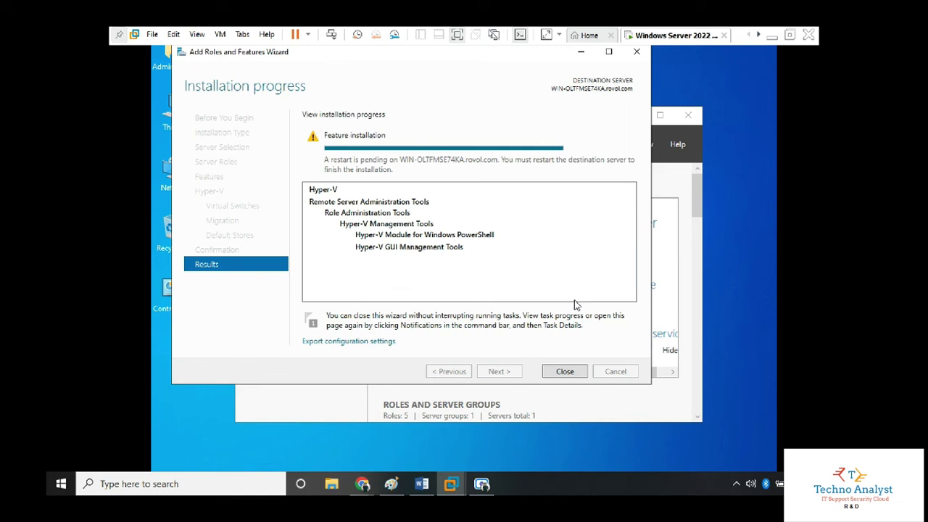
pyautogui.click(570, 375)
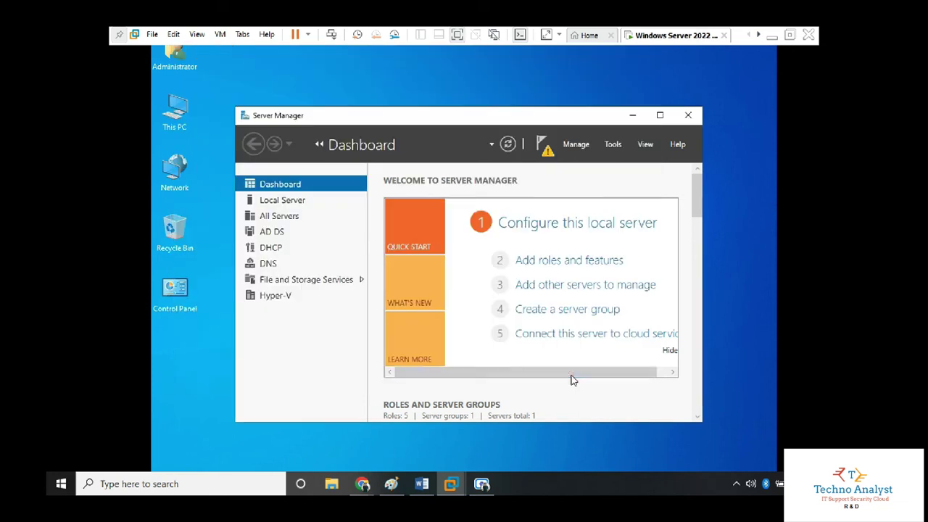
# Check the Server Manager notifications for the status of the feature installation.
pyautogui.scroll(-1, 547, 406)
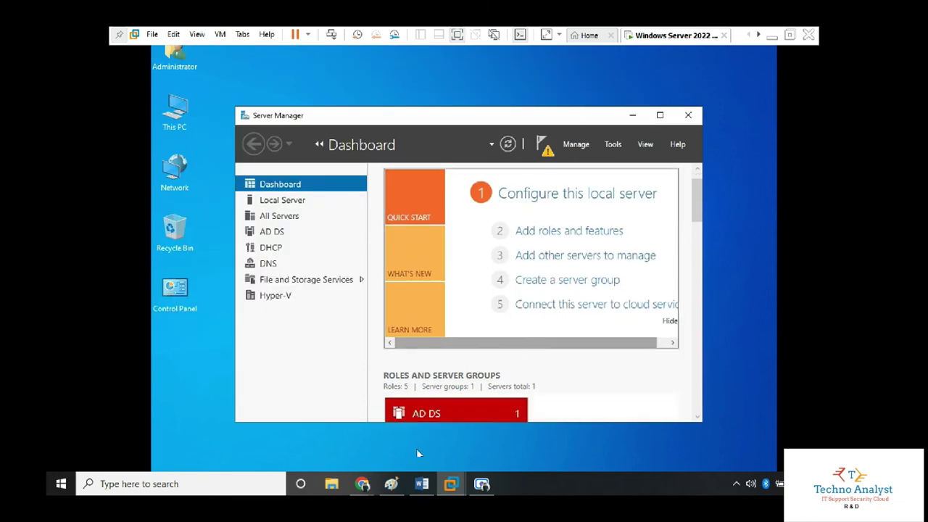
pyautogui.click(546, 151)
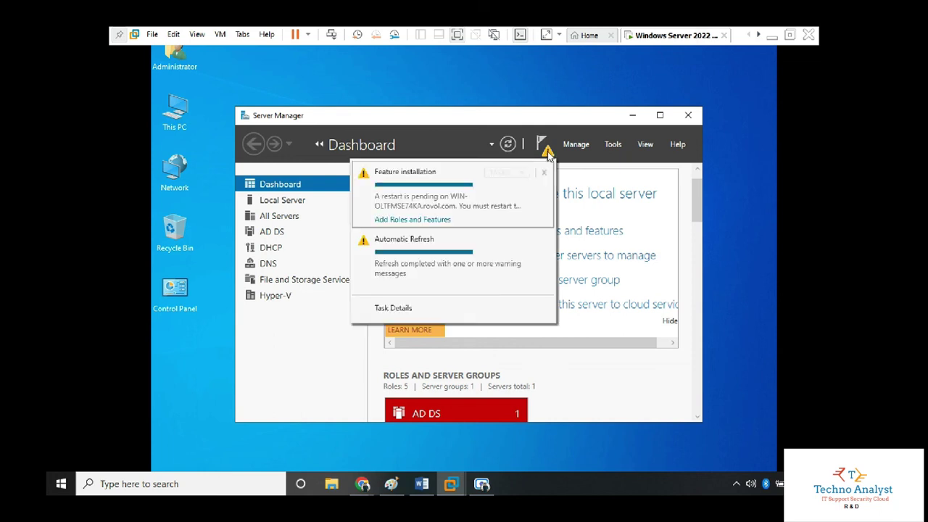